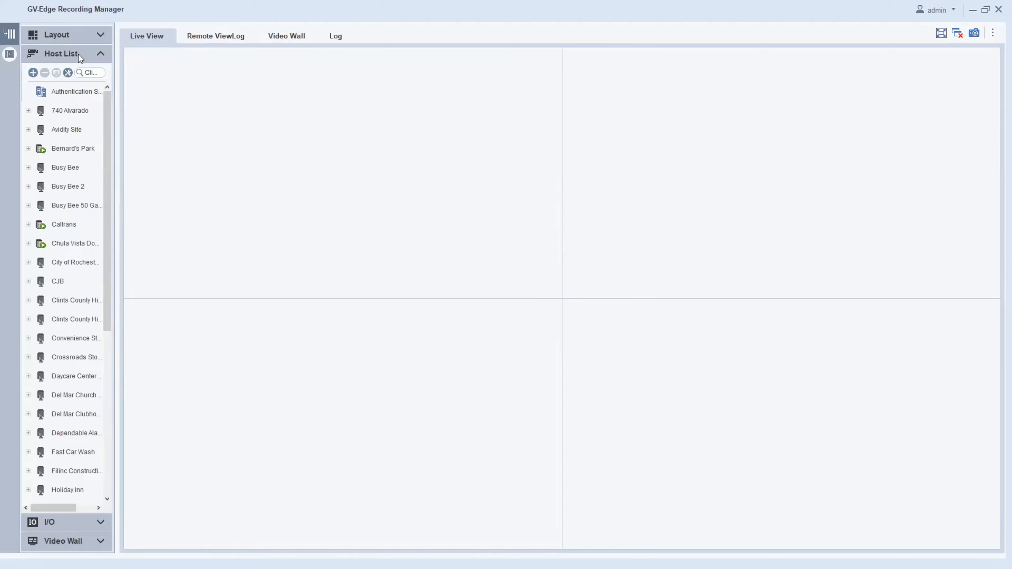
Add a new host with catalog Video Management Software and product type VMS/DVR/NVR.
click(34, 73)
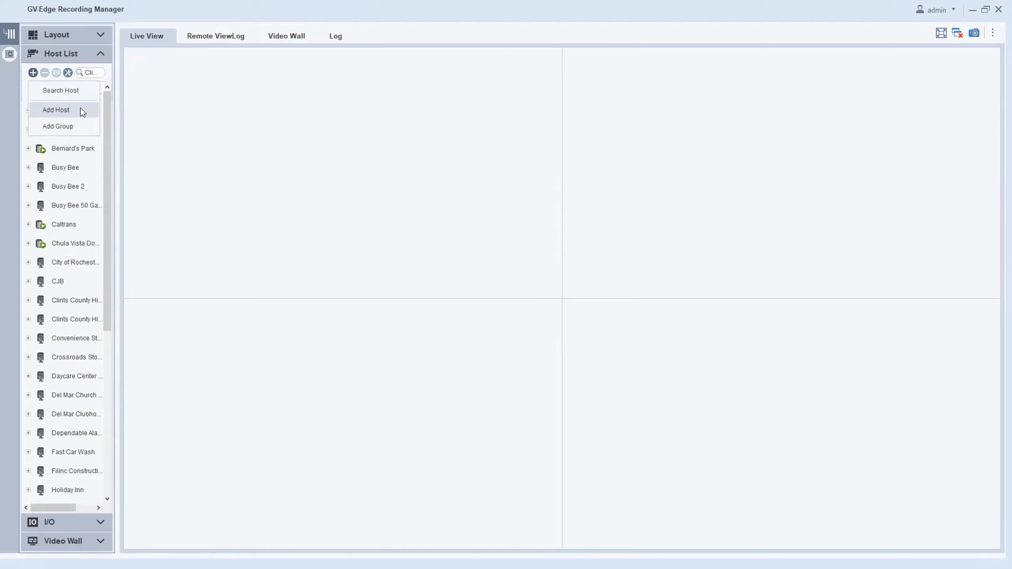
click(68, 110)
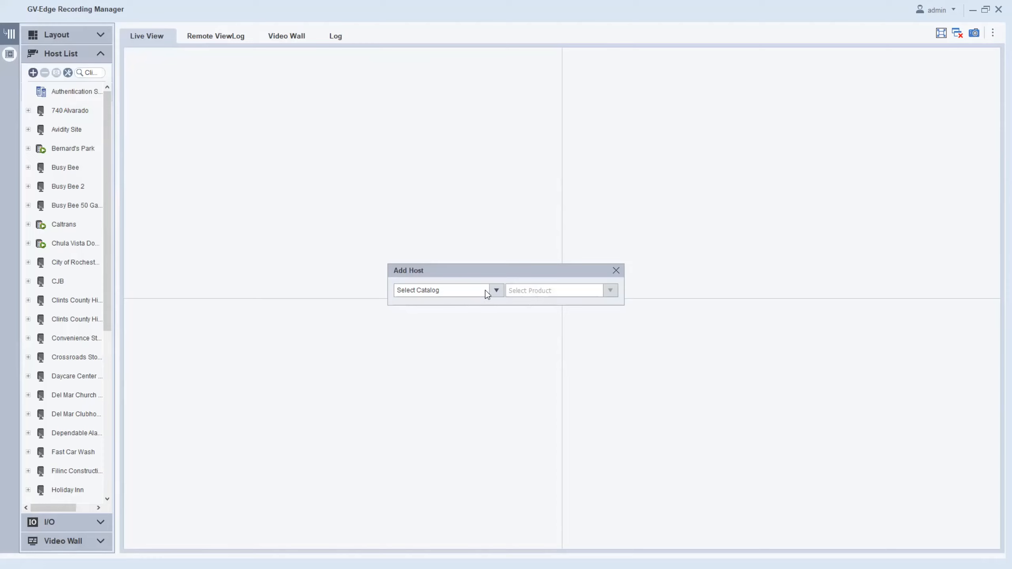
click(497, 290)
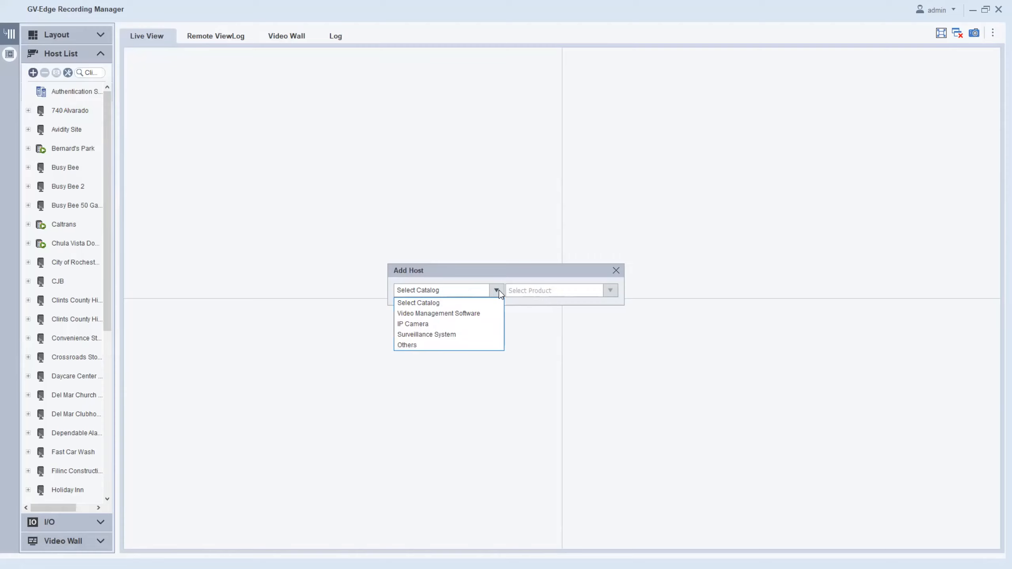
click(487, 315)
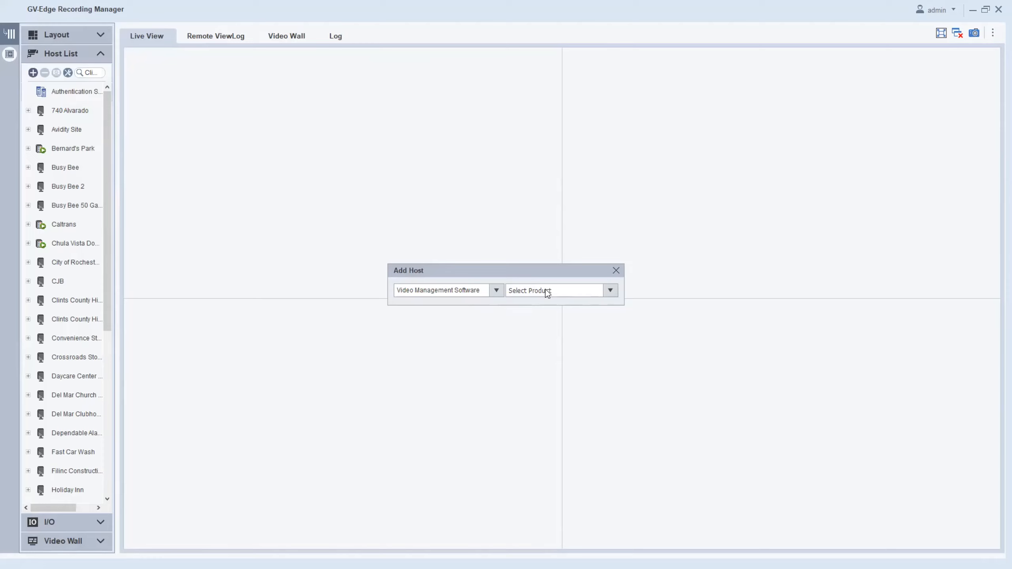
click(610, 291)
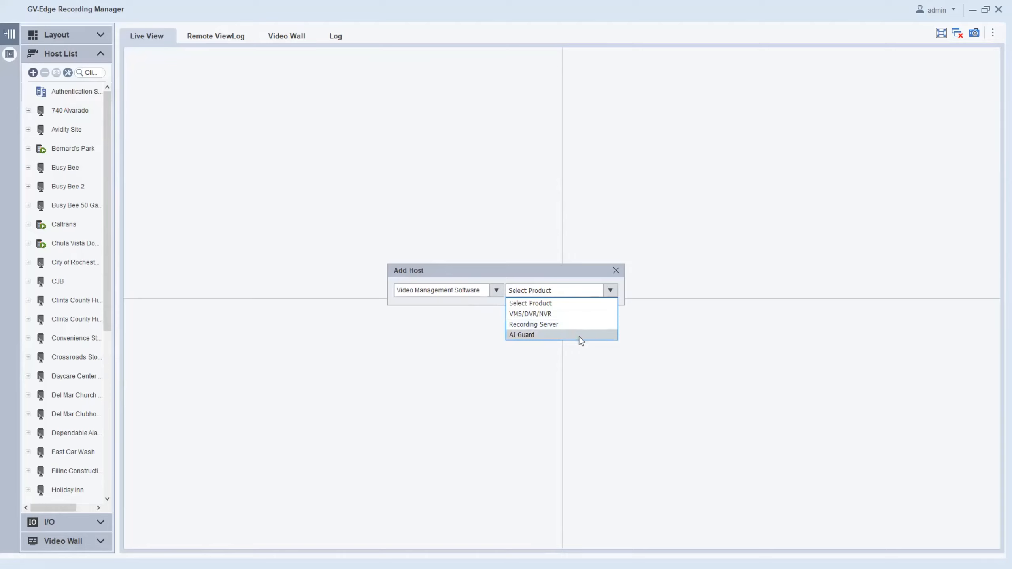
click(569, 314)
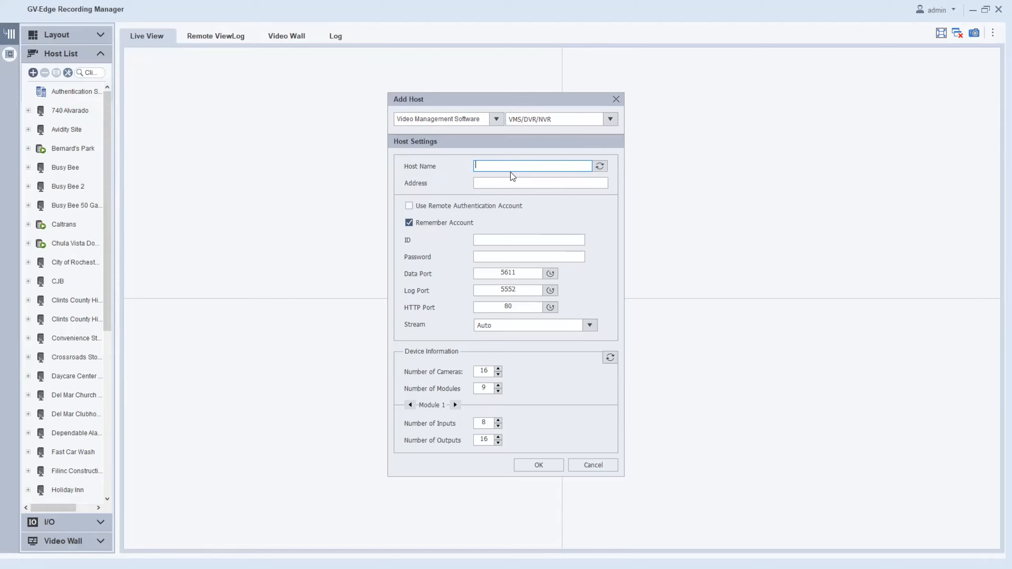
Name the host Pharmacy and enter its network address.
text(Pharmacy)
key(Tab)
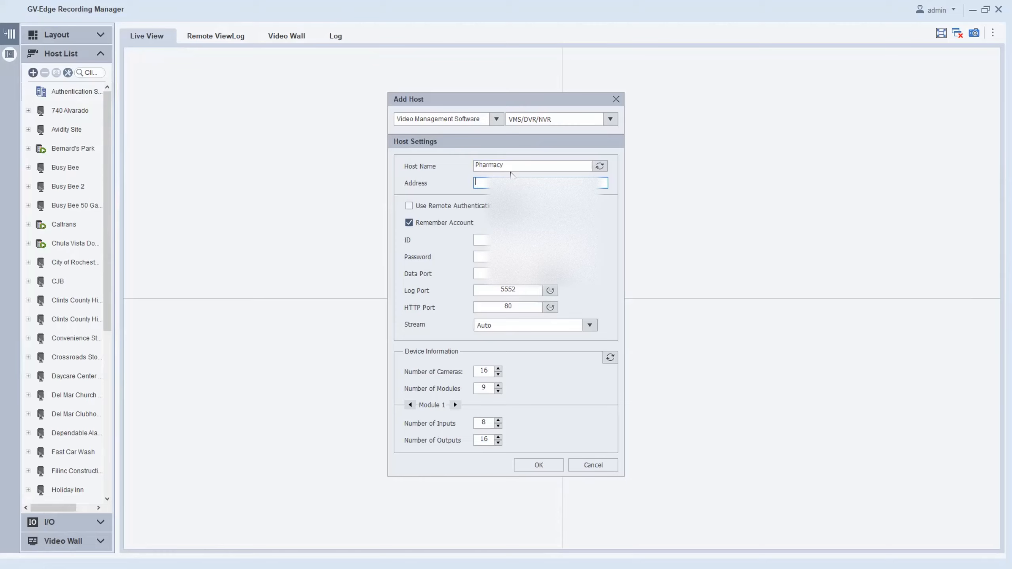
text(209.)
Enter the login ID and password, and change the HTTP port from 80 to 81.
click(506, 241)
text(admin)
key(Tab)
text(••)
click(517, 303)
key(BackSpace)
text(1)
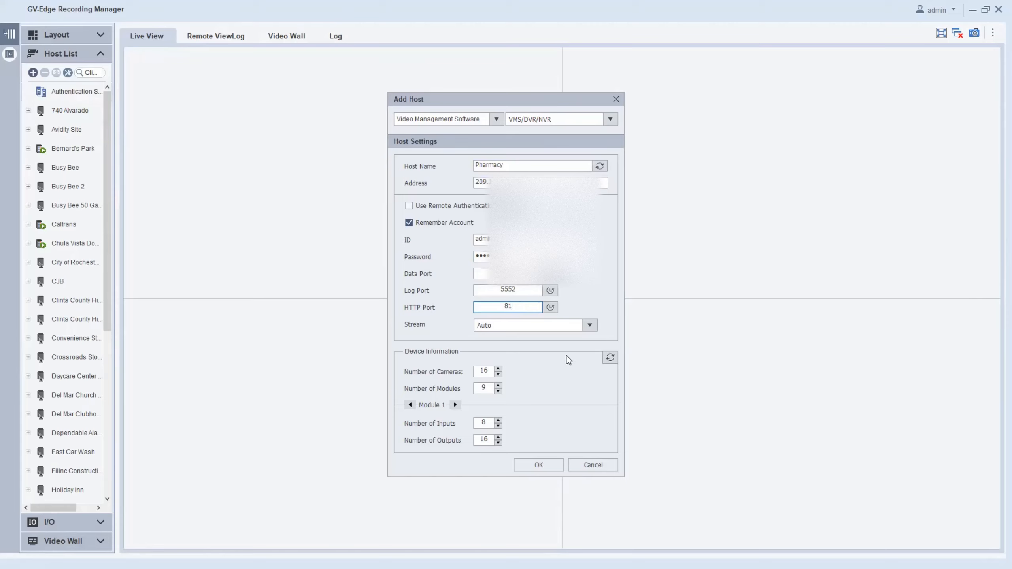
Retrieve the host's device information showing 12 cameras, then confirm adding the Pharmacy host.
click(613, 360)
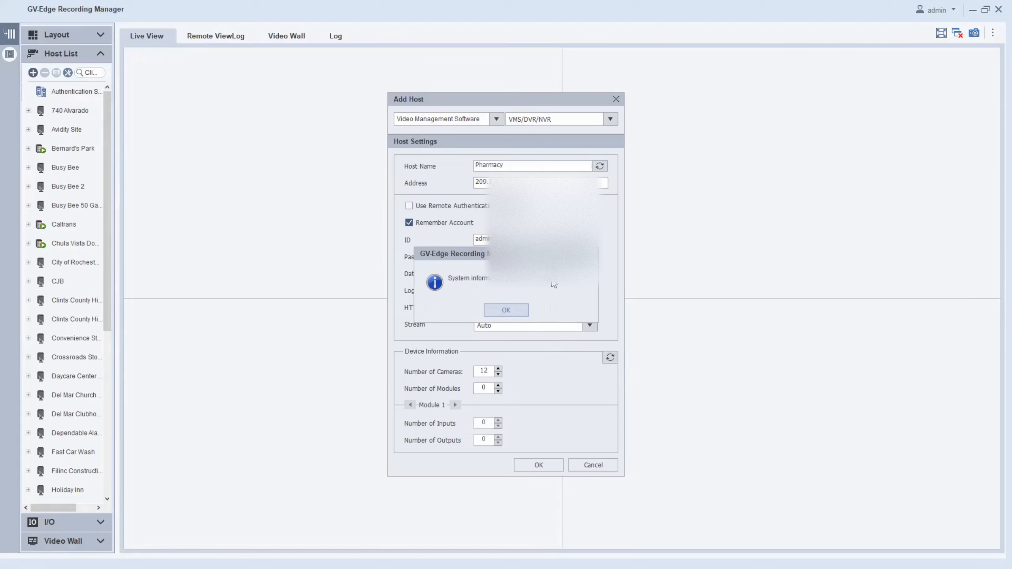
click(513, 310)
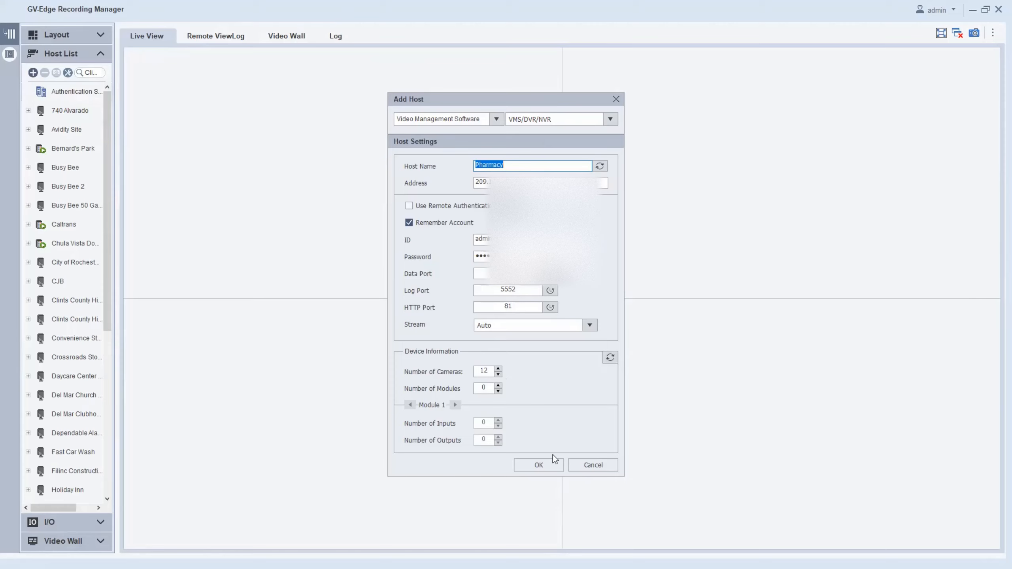
click(551, 467)
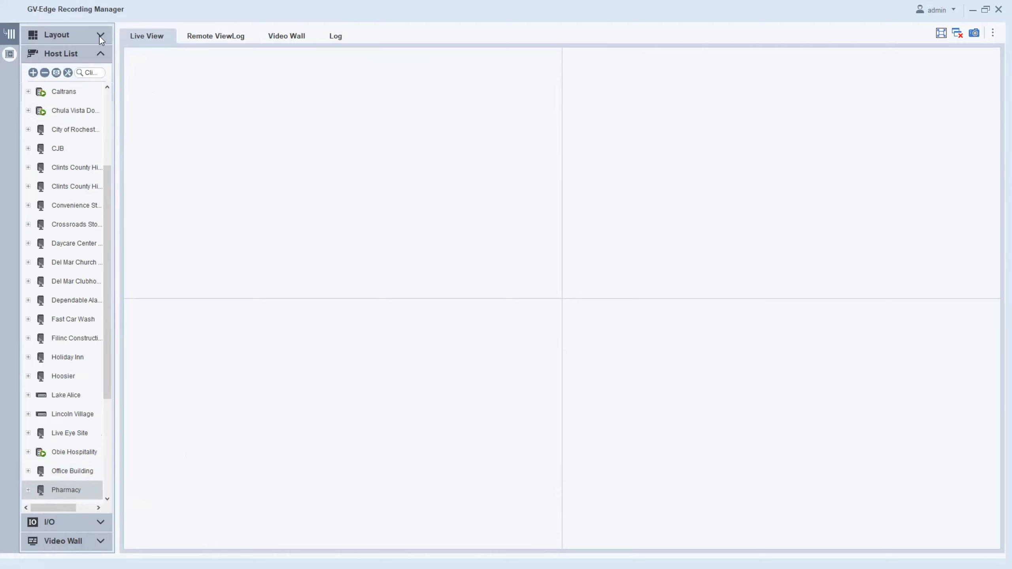
Create a new layout named Pharmacy from the Layout list.
click(58, 36)
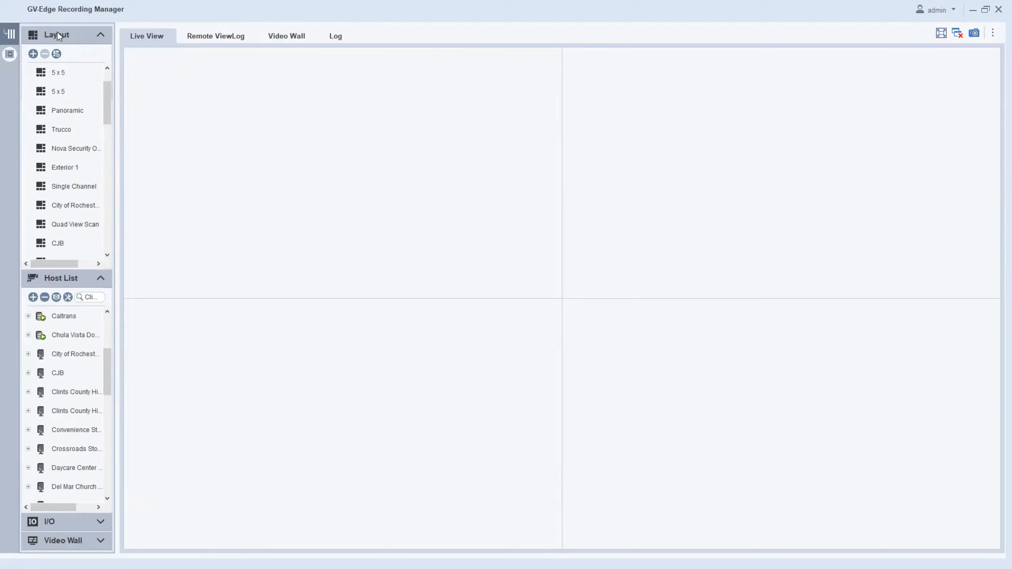
click(34, 54)
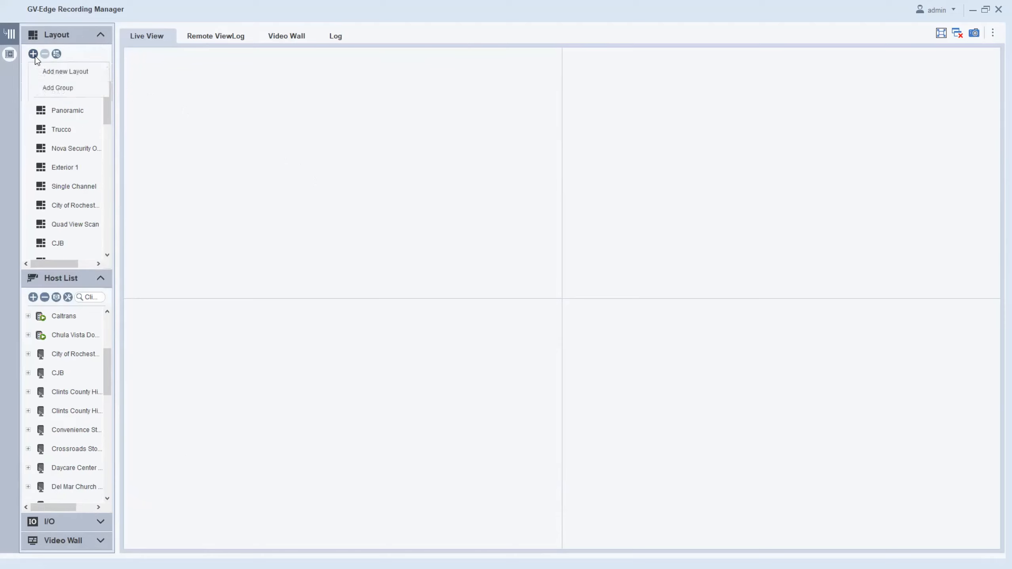
click(49, 70)
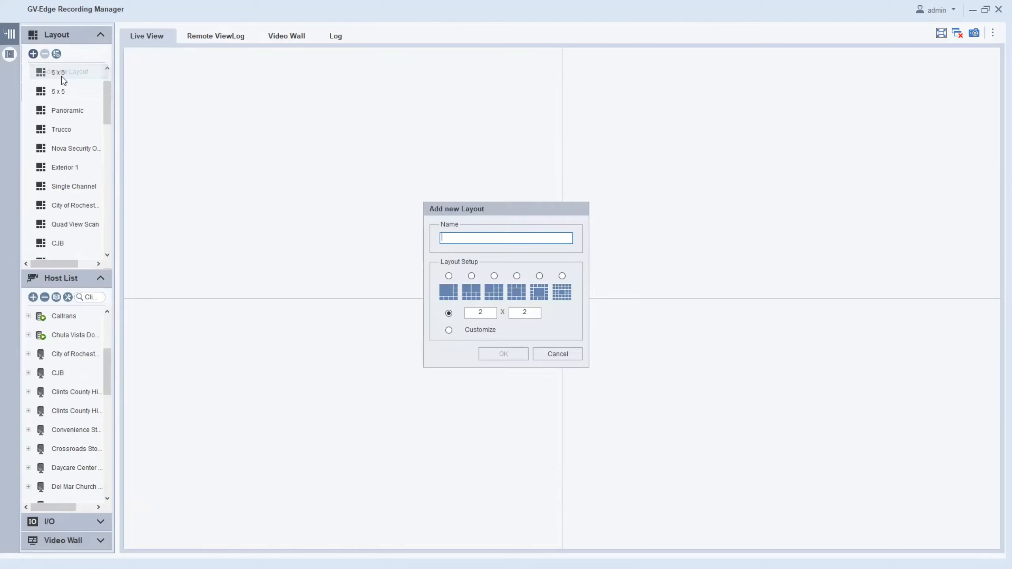
text(Pharmacy)
Set the layout grid to 3 x 3 rows by columns, then choose a fully customized layout.
click(471, 276)
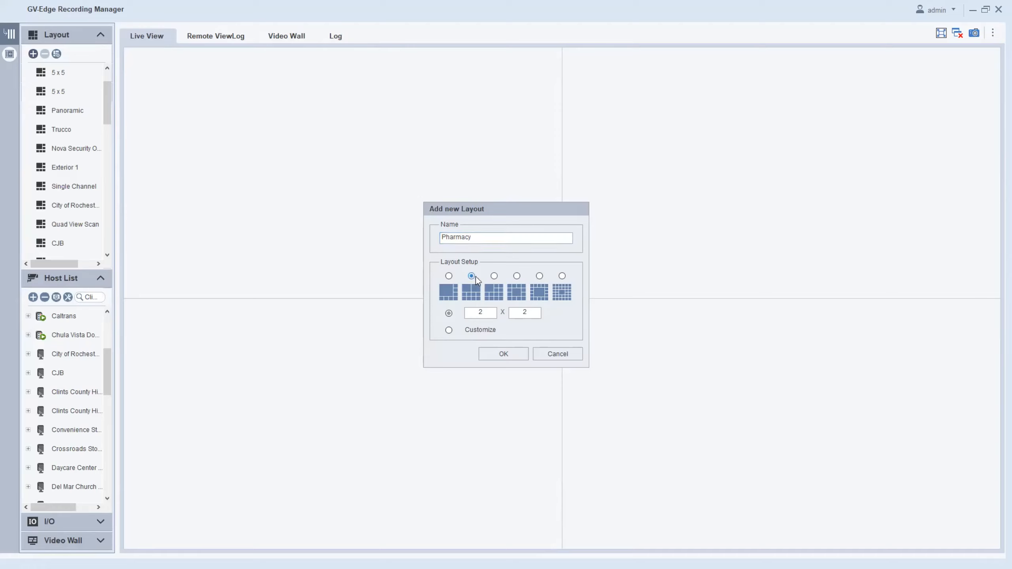
click(494, 277)
click(471, 276)
click(449, 313)
double_click(478, 313)
text(3)
double_click(525, 313)
text(3)
click(449, 330)
Merge 8x8 cells into large top-left, lower-left and top-right panes plus two 2x2 medium panes.
click(492, 352)
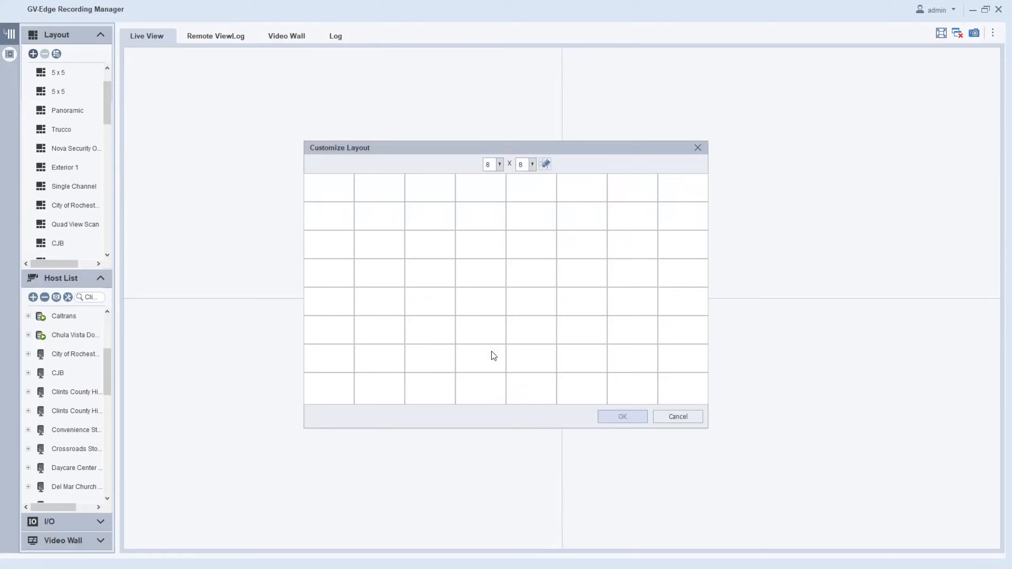
drag(342, 187, 432, 277)
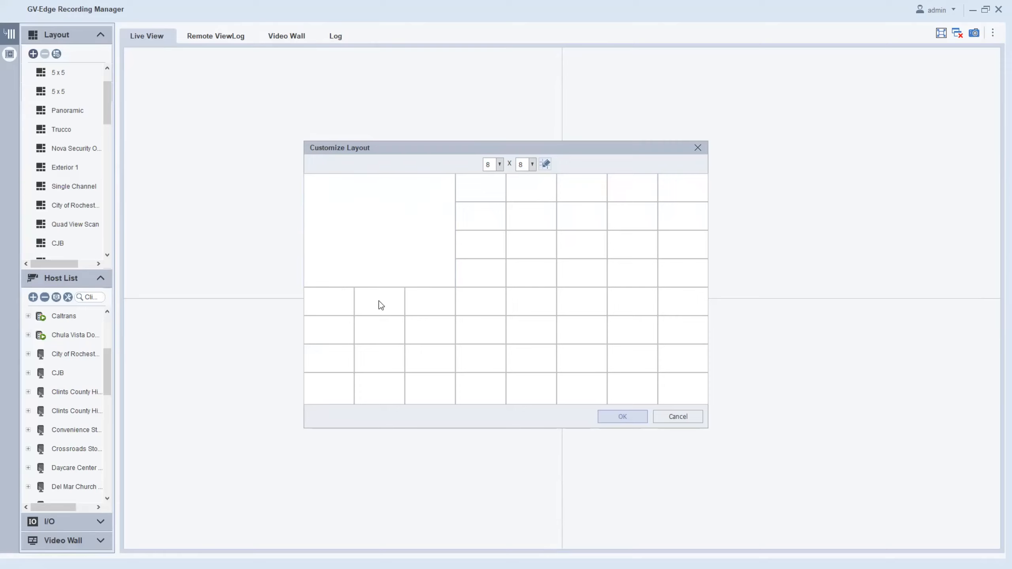
drag(334, 311, 432, 389)
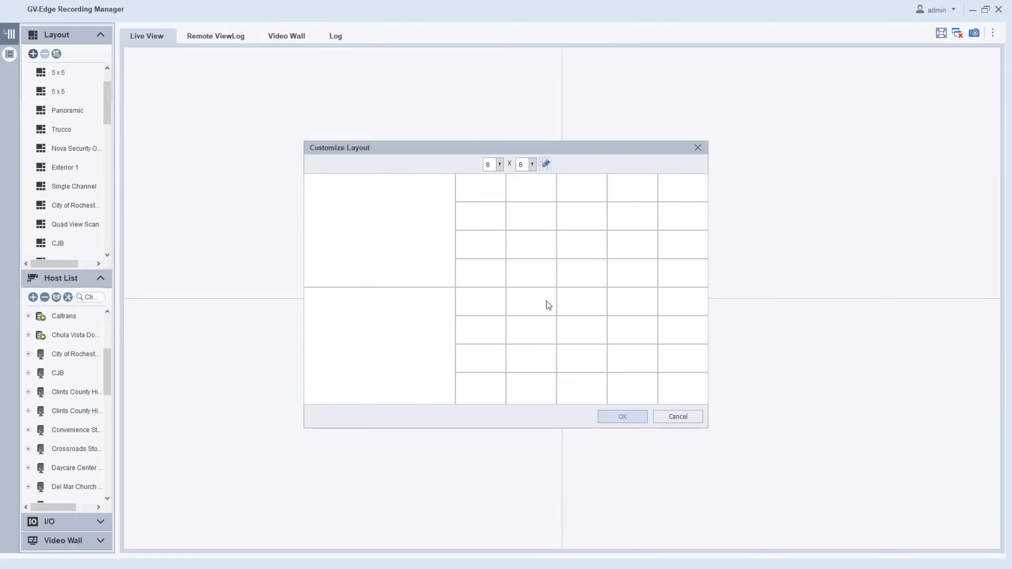
drag(481, 192, 701, 273)
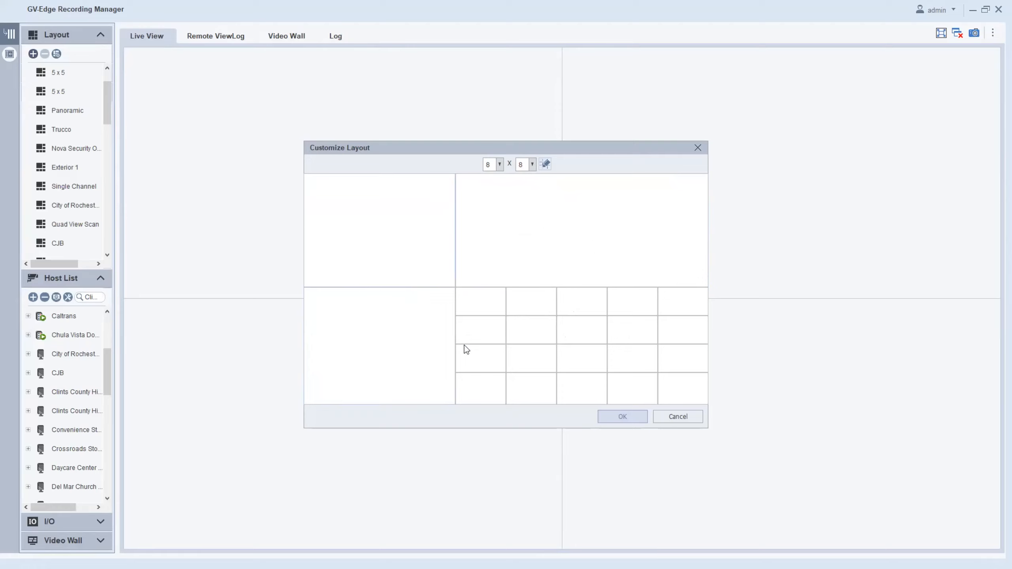
drag(477, 306, 521, 330)
drag(506, 365, 525, 386)
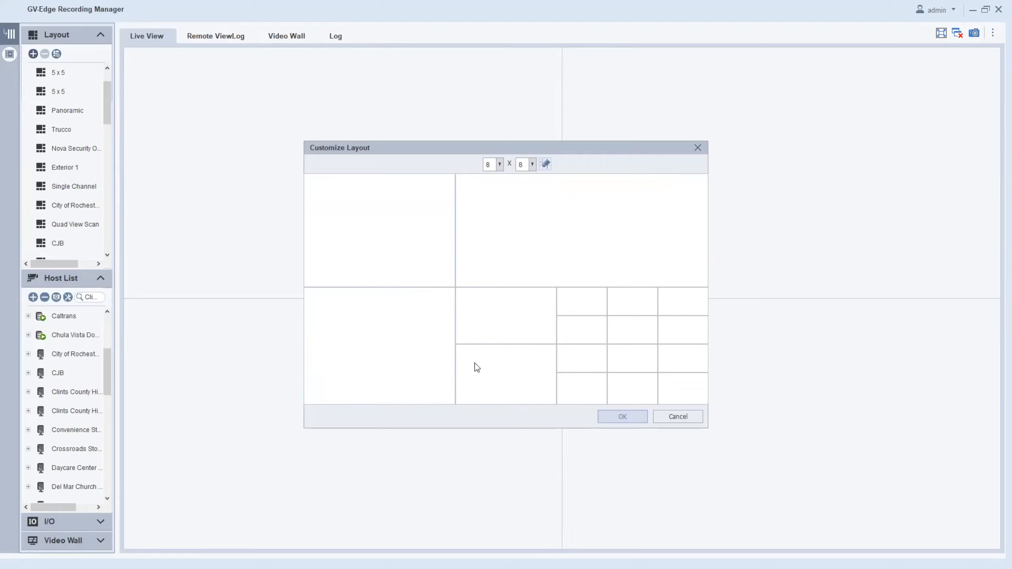
Save the custom grid and place the Rear Desk and Rear Desk 2 cameras in the first and top-right panes.
click(634, 419)
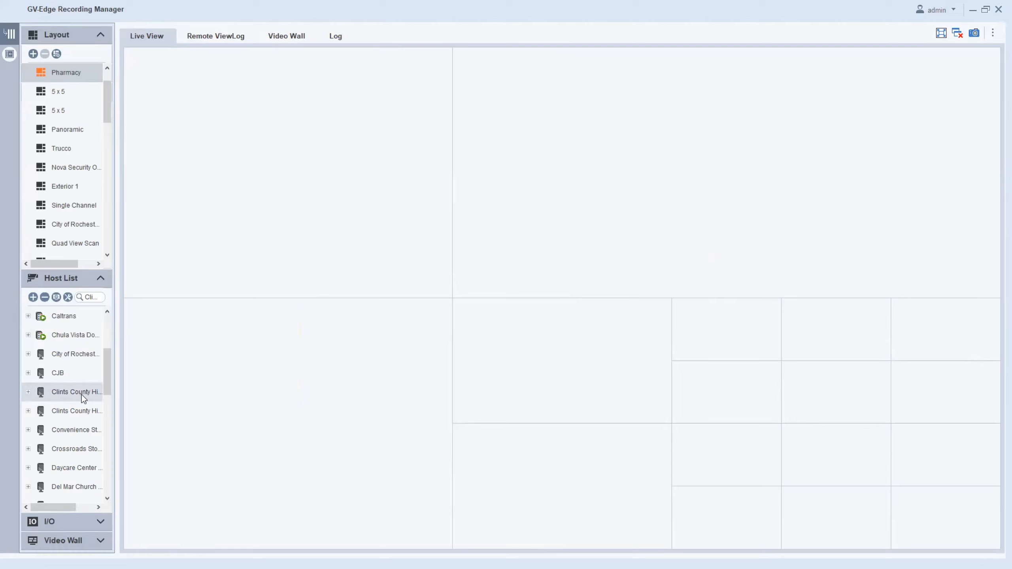
scroll(82, 398, down, 5)
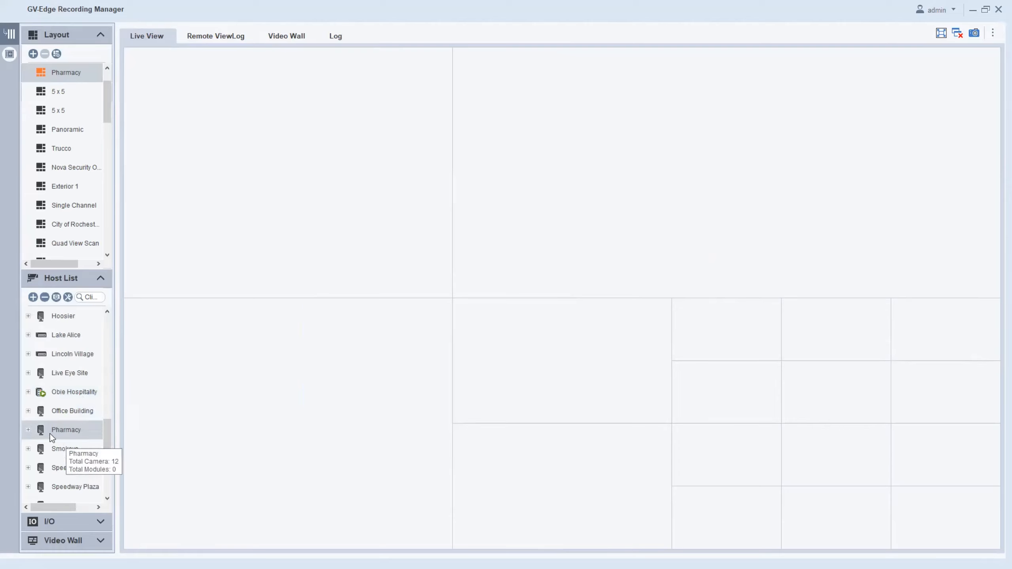
click(28, 430)
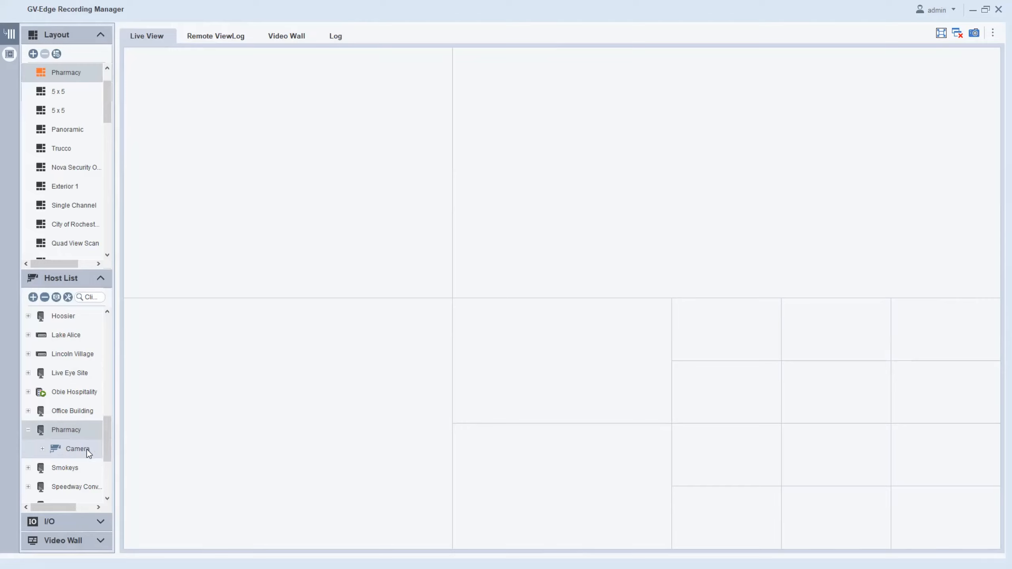
click(43, 449)
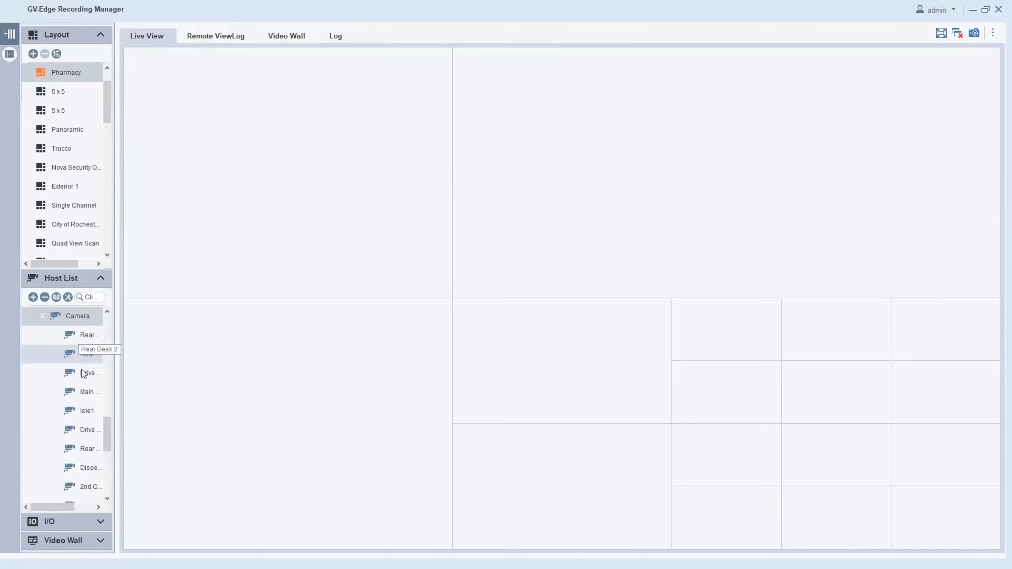
drag(93, 339, 249, 288)
drag(88, 358, 492, 215)
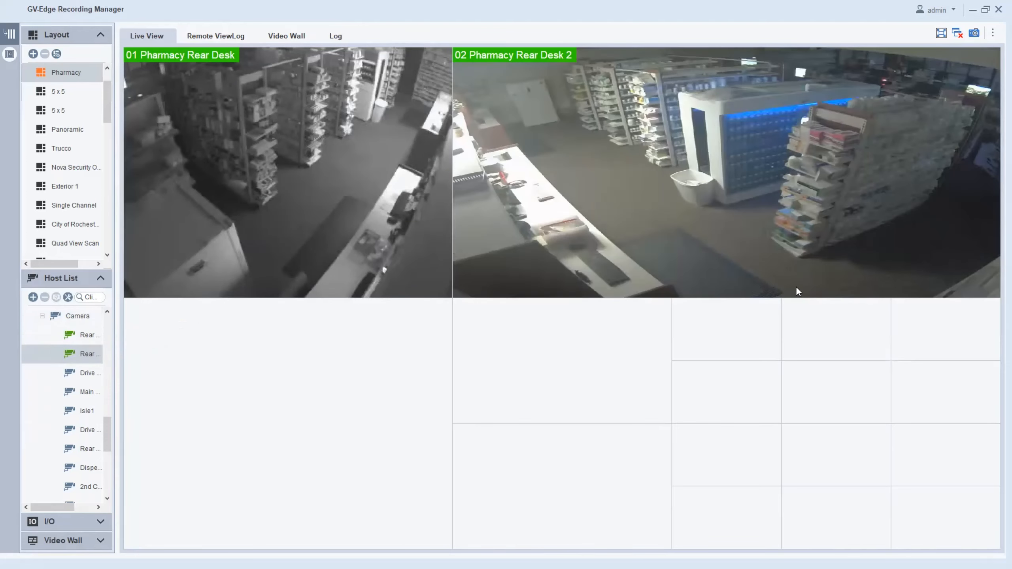
Take a snapshot of all live videos, then close the Rear Desk feed in pane 01.
click(973, 33)
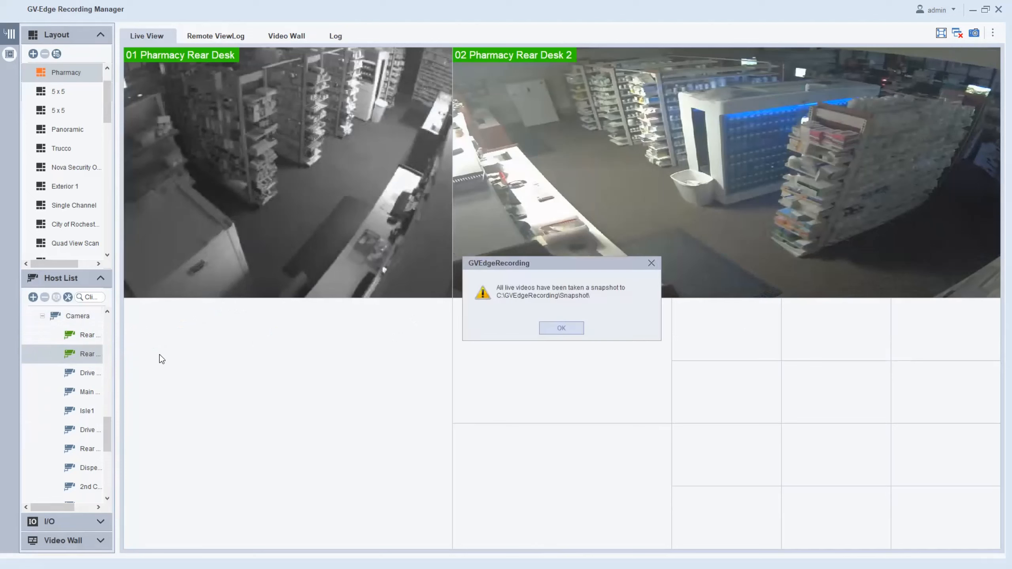
click(561, 328)
mouse_move(377, 265)
click(323, 284)
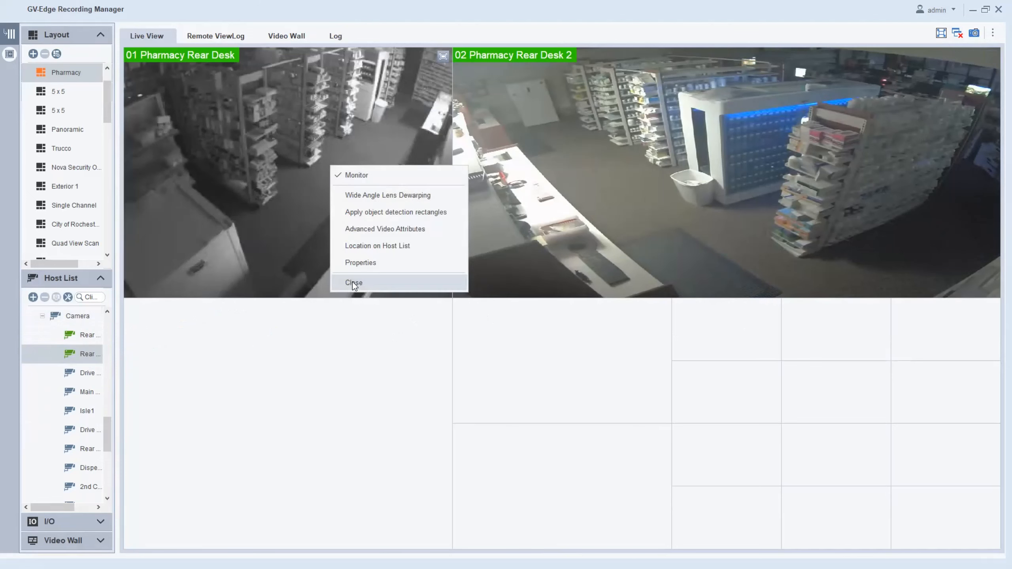
click(352, 282)
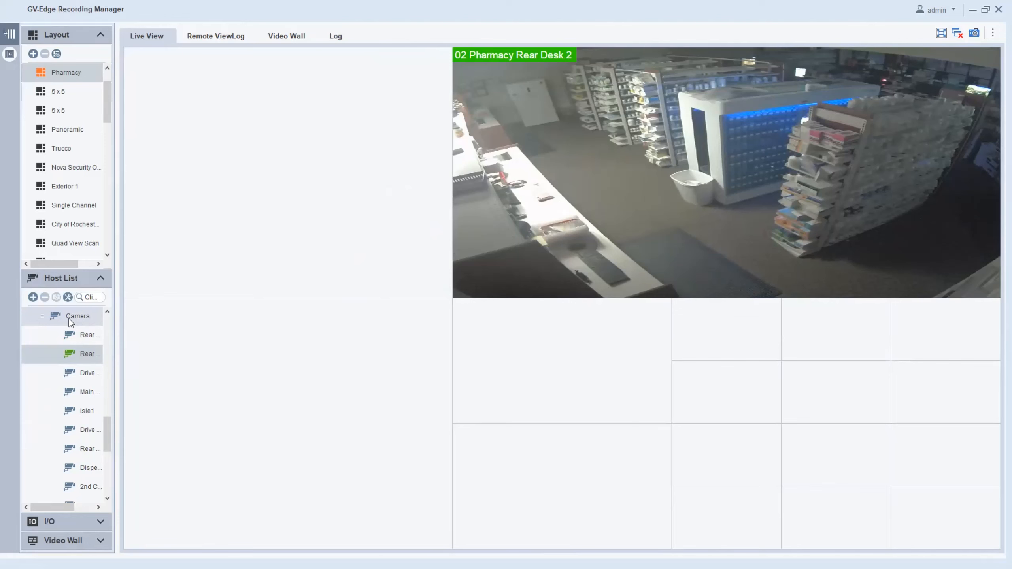
Drop the Pharmacy Camera group onto Live View so all 12 feeds fill the layout.
drag(68, 319, 254, 208)
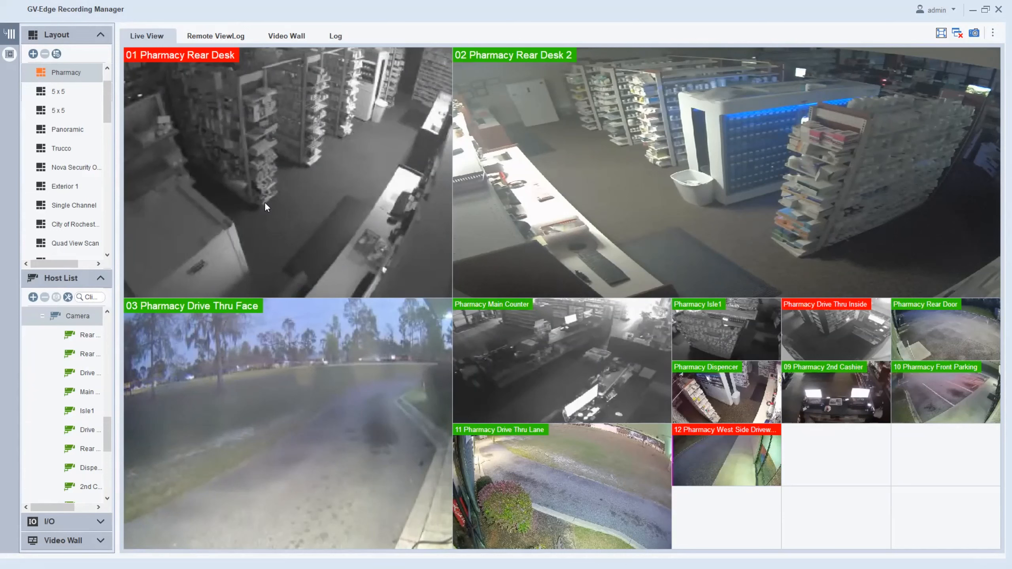
mouse_move(314, 206)
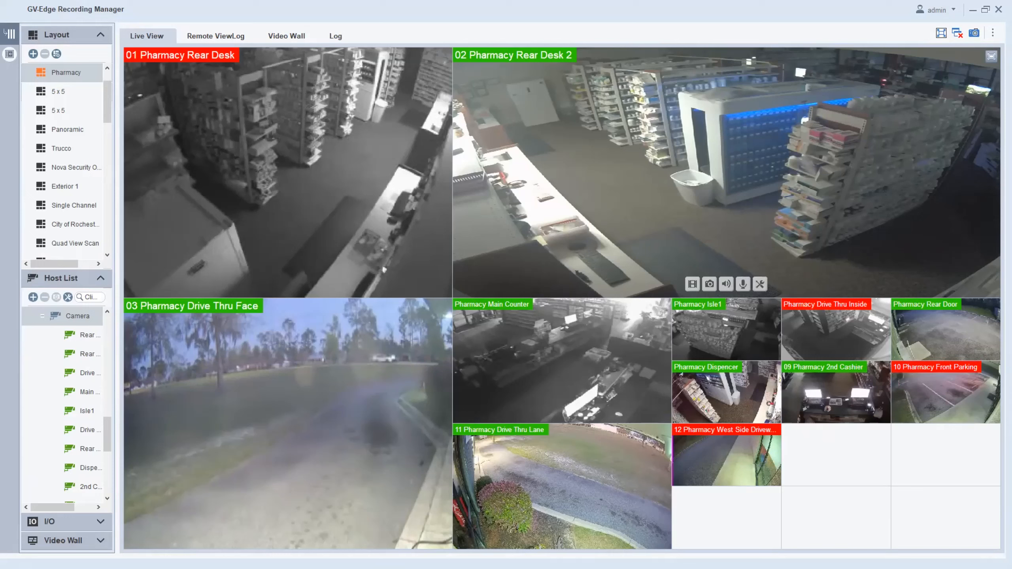